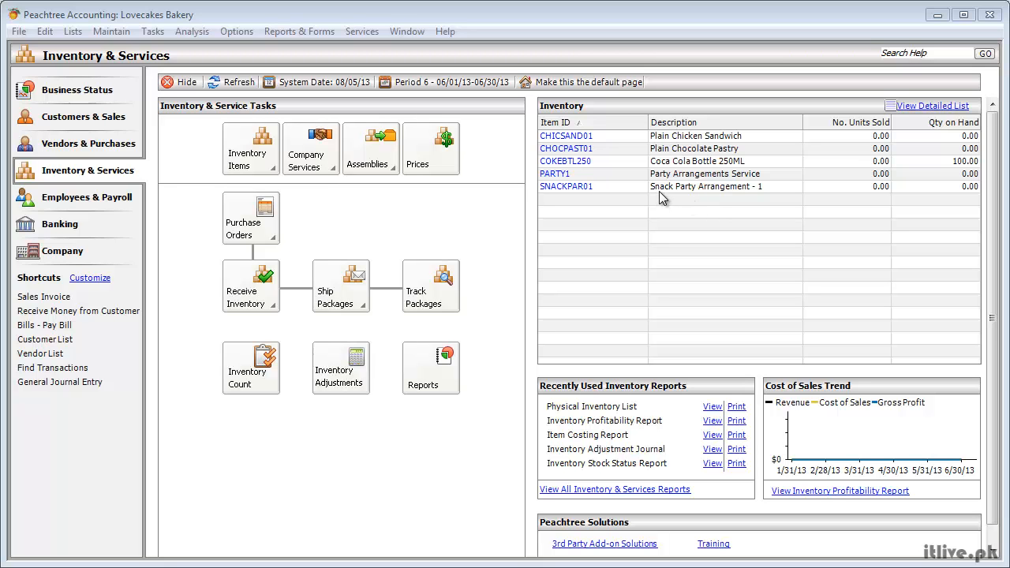
Review the item record for the Snack Party Arrangement - 1 service, including its price level, and close it
double_click(661, 185)
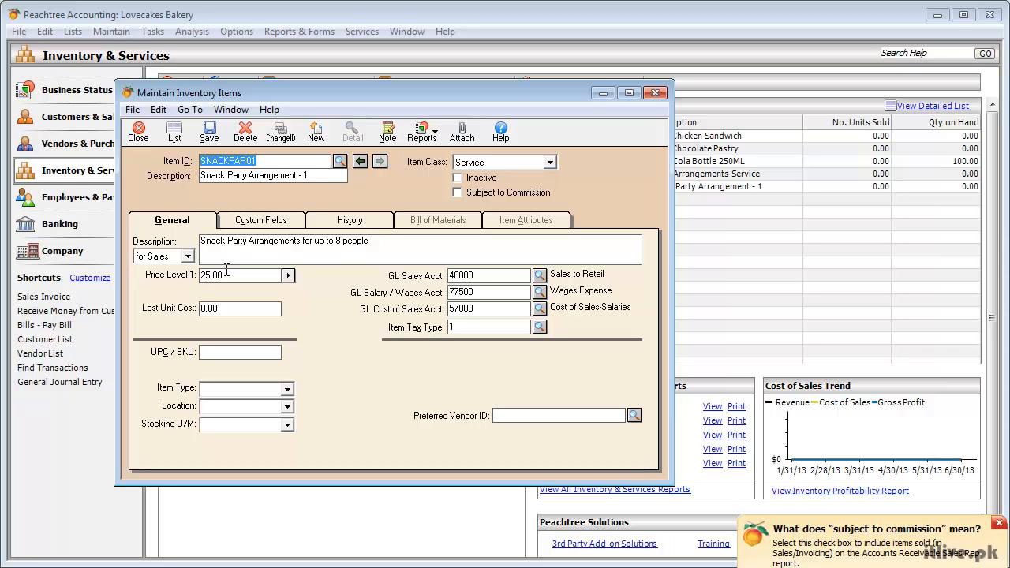
click(140, 132)
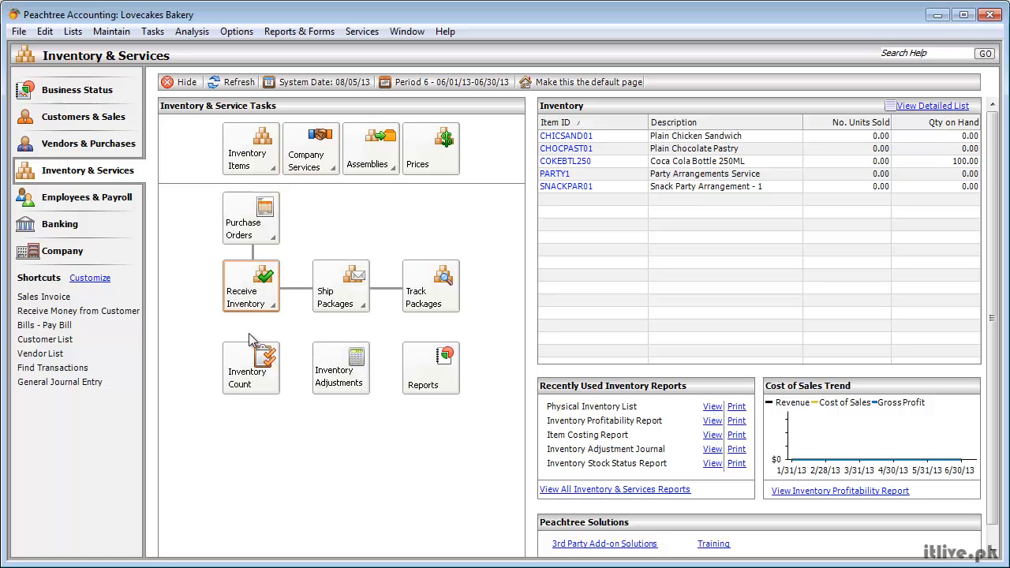
View the Physical Inventory List report from Inventory Count, compare it with the item list behind it, and close the report
click(236, 380)
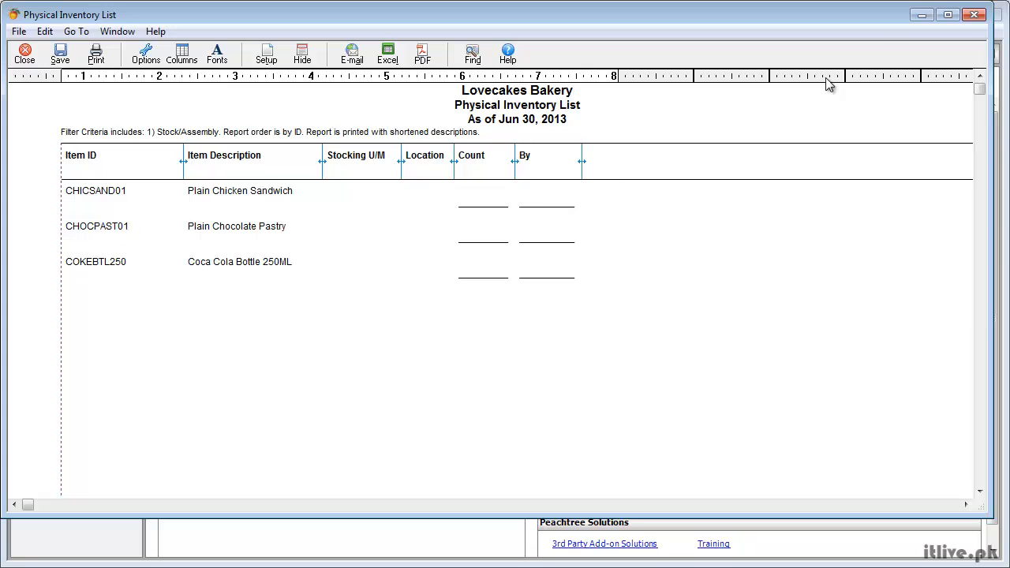
click(973, 18)
drag(990, 177, 540, 177)
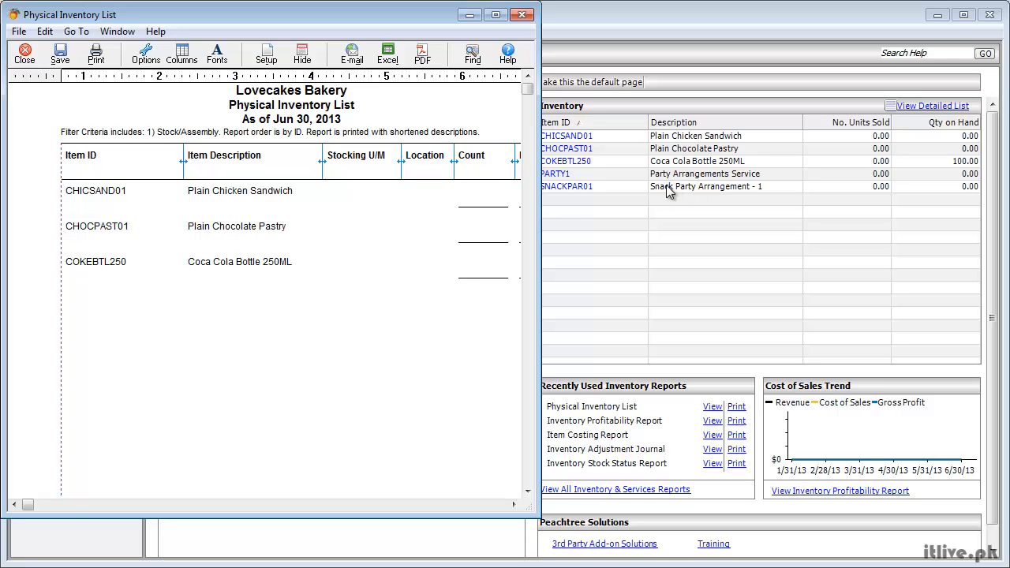
drag(537, 212, 740, 213)
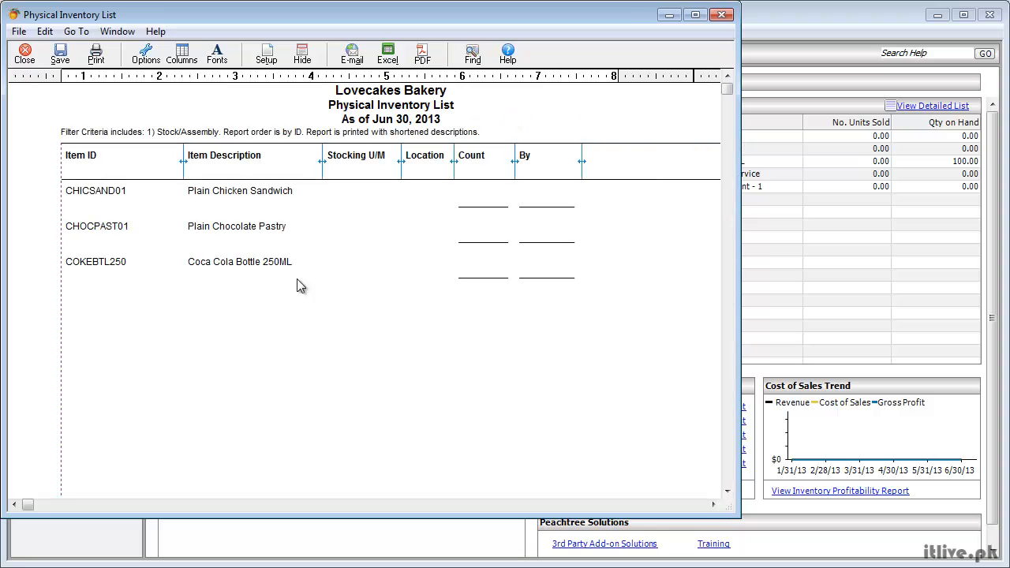
click(721, 15)
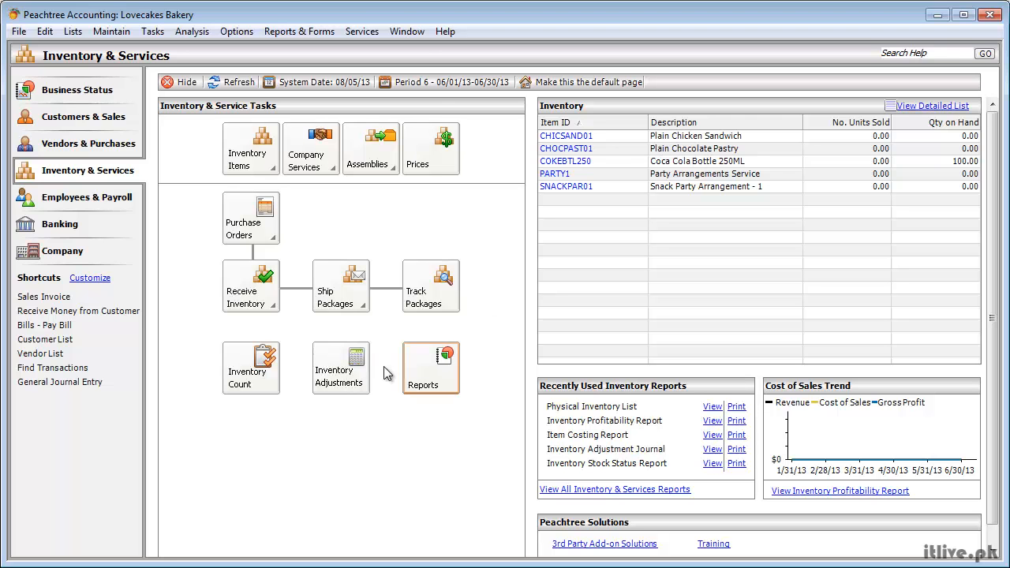
Start an inventory adjustment for the Plain Chicken Sandwich item, CHICSAND01
click(351, 377)
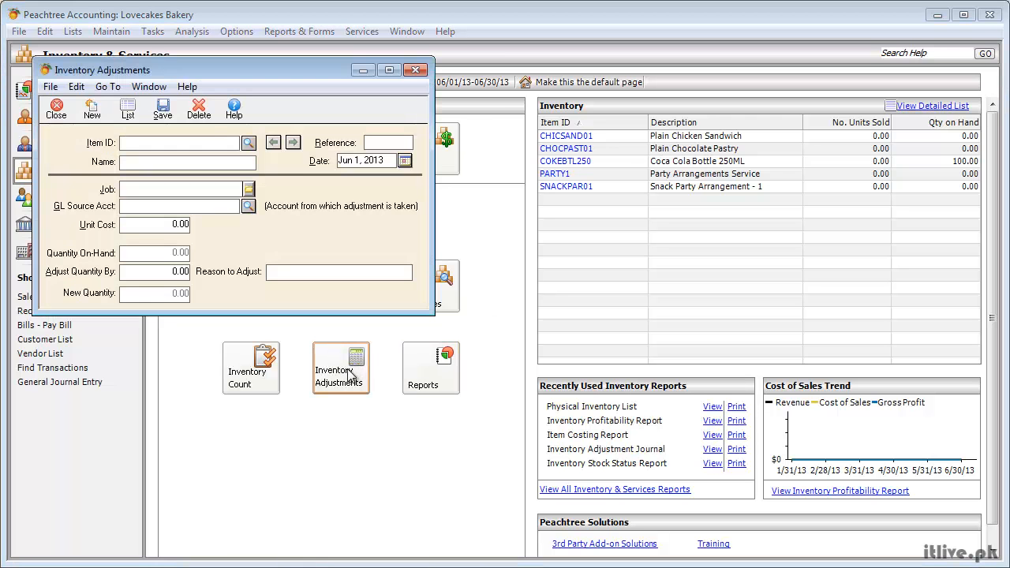
drag(190, 65, 307, 170)
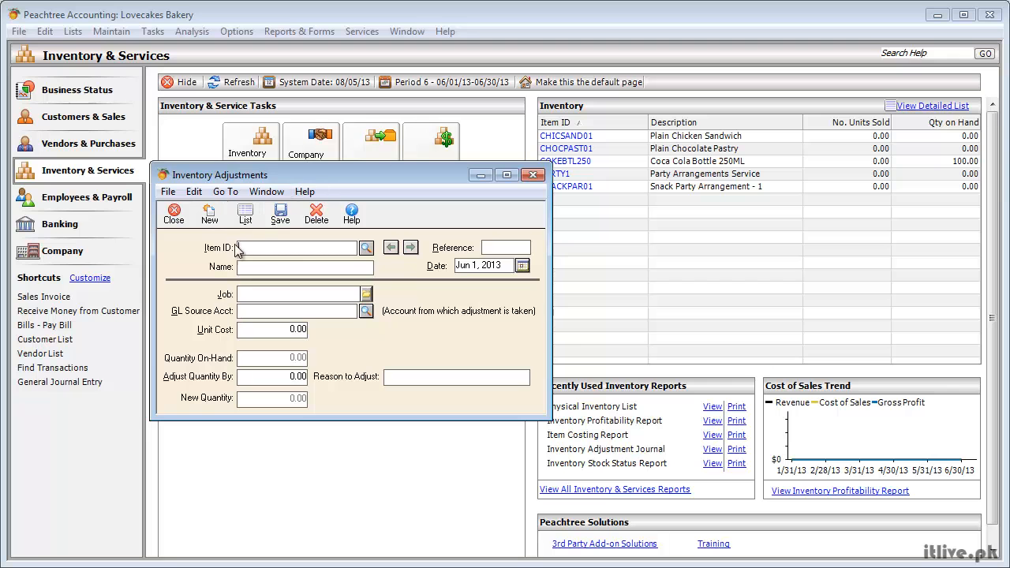
click(366, 248)
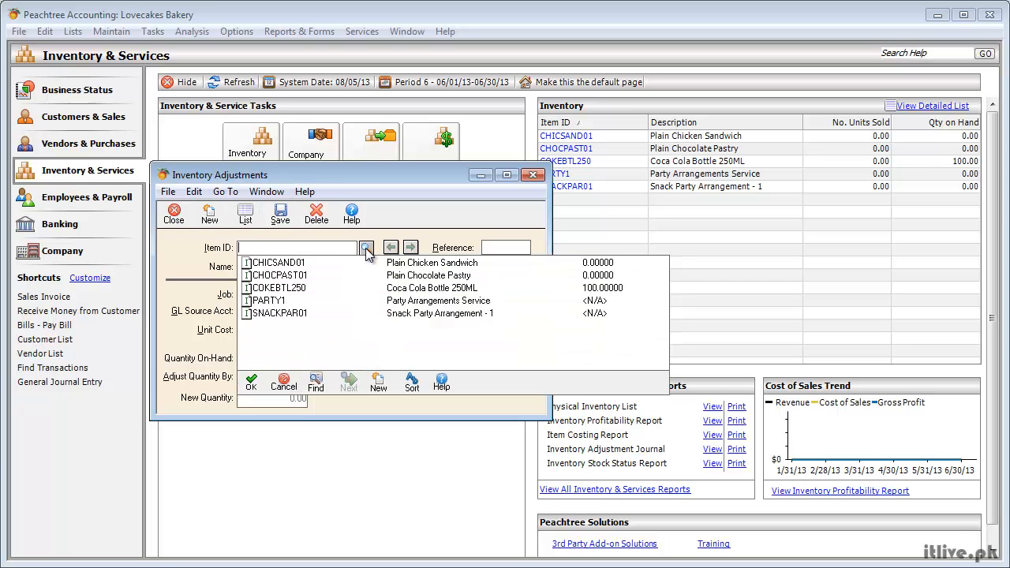
double_click(293, 265)
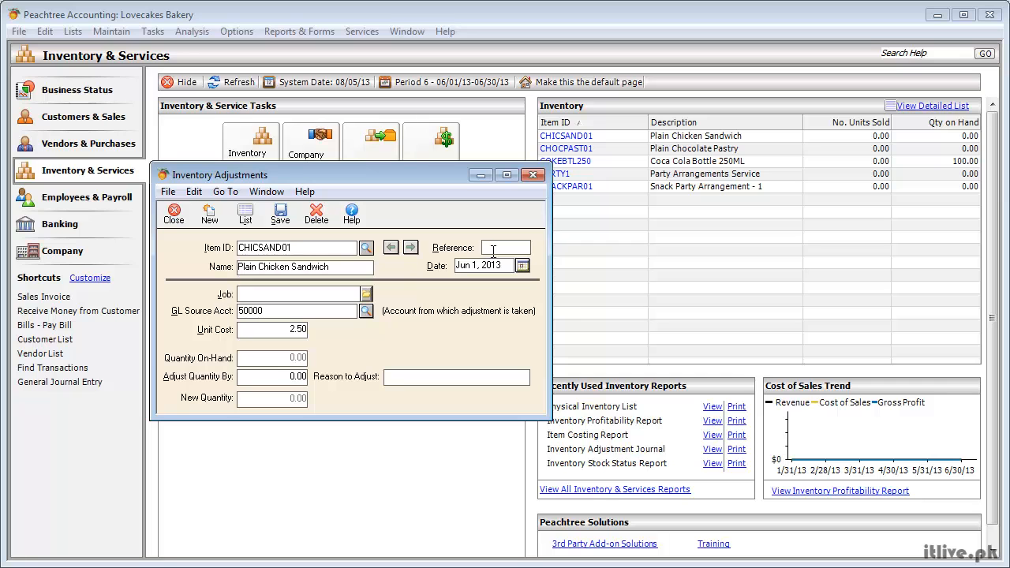
Enter DR-8/8/2013 as the reference of the chicken sandwich adjustment
text(IN)
key(BackSpace)
key(BackSpace)
text(05/04/2013)
key(BackSpace)
key(BackSpace)
key(BackSpace)
key(BackSpace)
key(BackSpace)
key(BackSpace)
key(BackSpace)
key(BackSpace)
key(BackSpace)
key(BackSpace)
text(DR-8/8/2013)
Adjust the chicken sandwich quantity by 30 with the reason "Daily Production" and save the adjustment
click(253, 296)
click(279, 381)
text(30)
key(Tab)
text(Ddail)
key(BackSpace)
key(BackSpace)
key(BackSpace)
key(BackSpace)
text(aily Production)
click(280, 224)
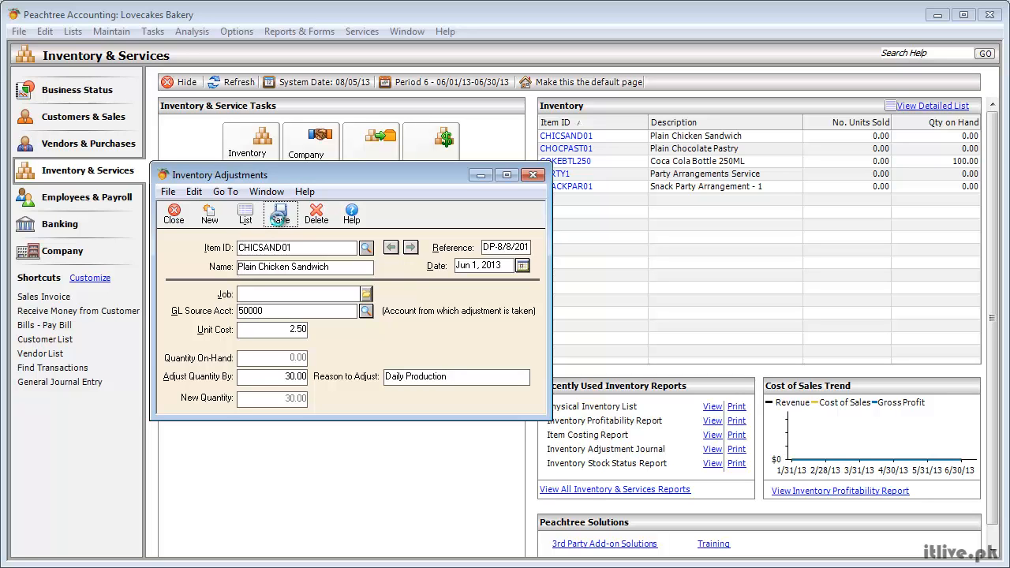
Enter an adjustment for CHOCPAST01, Plain Chocolate Pastry, adjusting the quantity by 30 with the reason "Daily Produce"
click(371, 248)
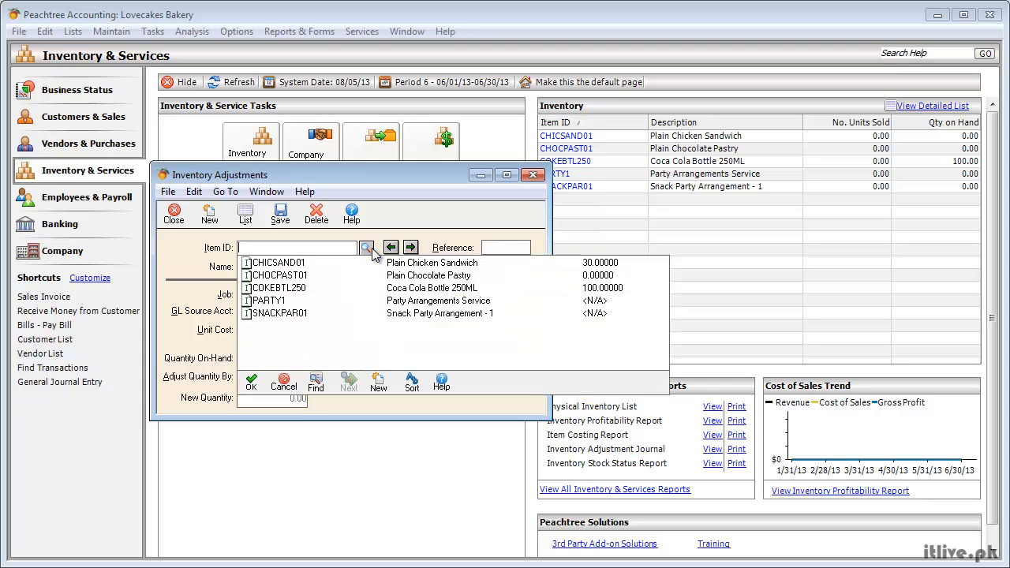
double_click(282, 275)
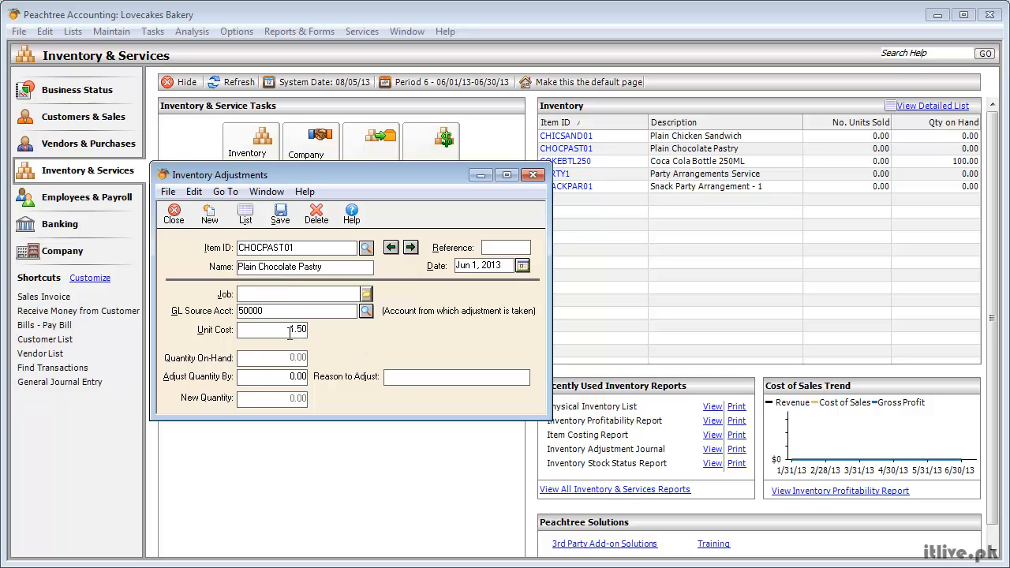
click(288, 377)
text(30)
click(438, 377)
text(Daily Produce)
Set the chocolate pastry adjustment's reference to DP-08/08/2013 and save the adjustment
click(504, 248)
text(DP)
text(-08/08/2)
text(013)
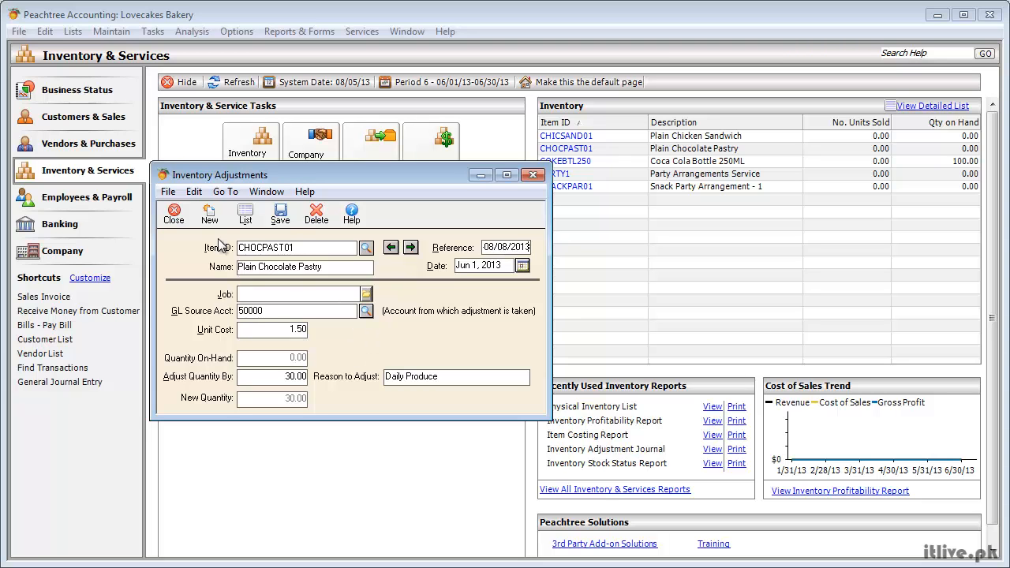
click(278, 220)
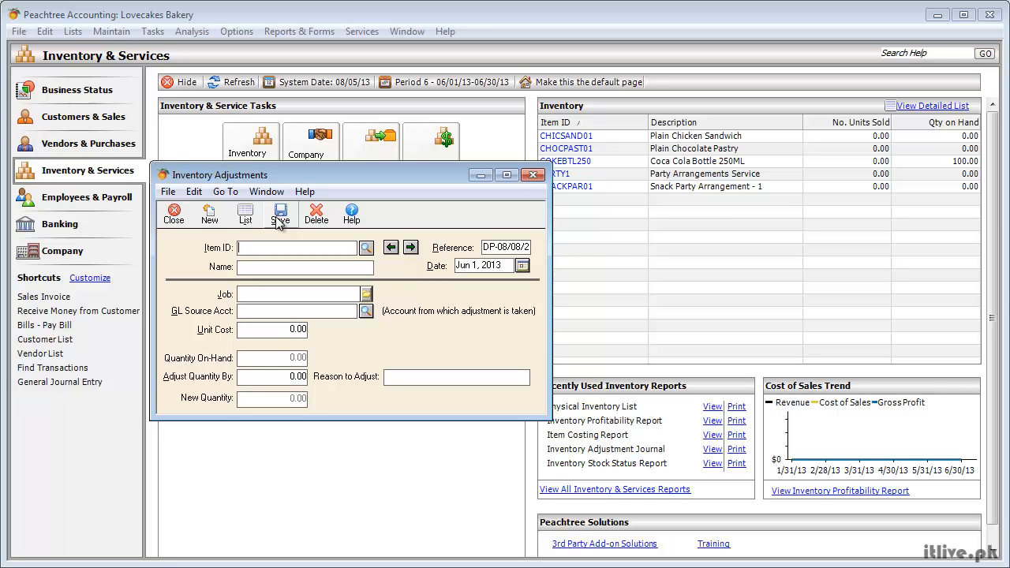
Enter an adjustment for COKEBTL250, Coca Cola Bottle 250ML, adjusting the quantity by -4 with the reason "Broken Bottles"
click(366, 248)
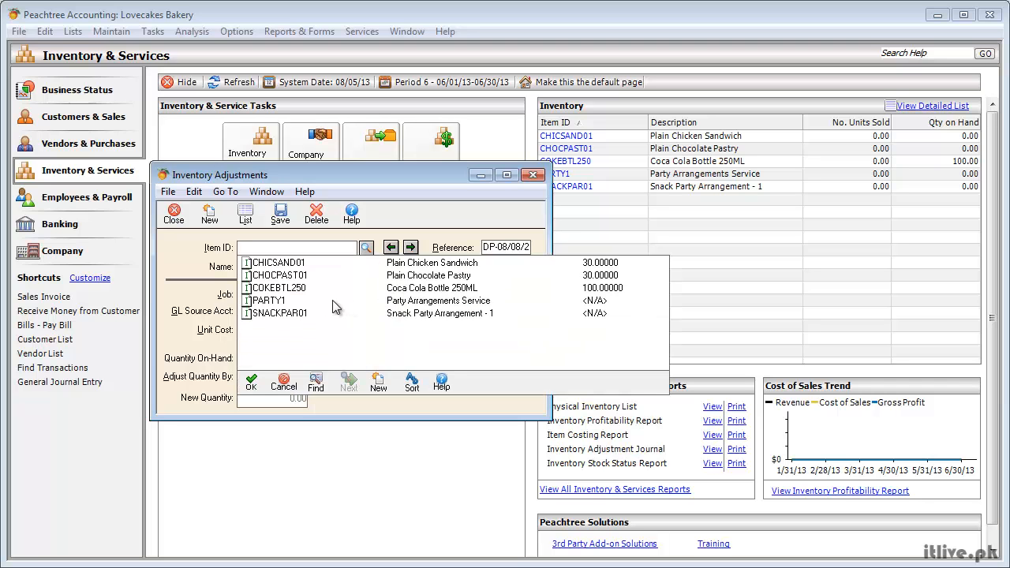
double_click(271, 289)
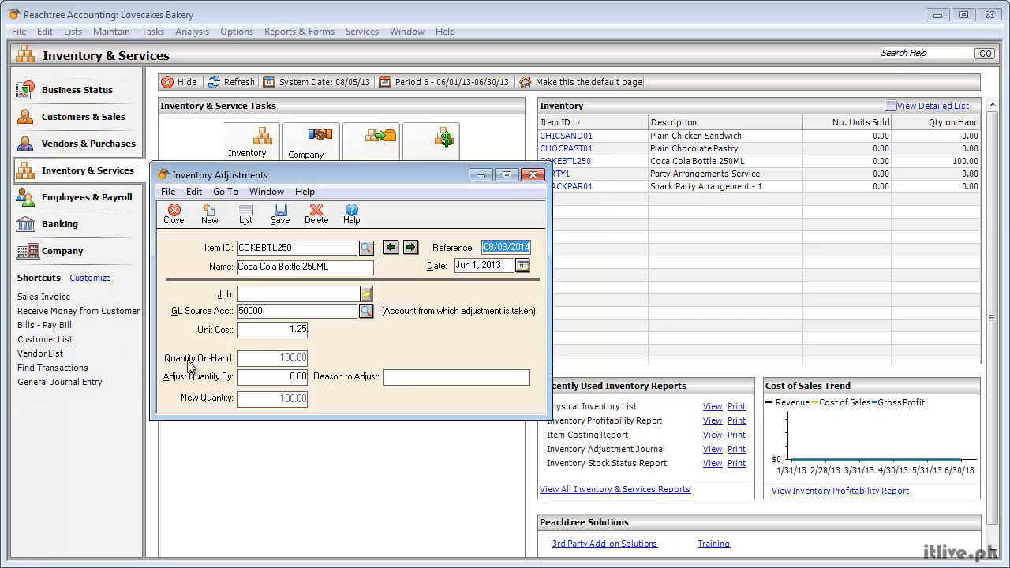
click(276, 384)
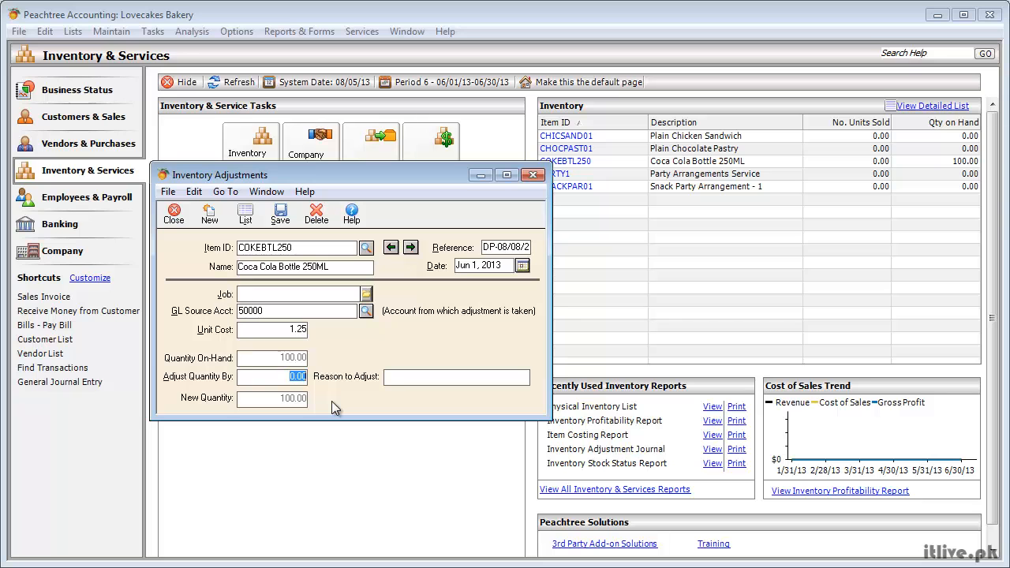
text(-4)
key(Tab)
text(Broken Bottles)
Replace the Coca Cola adjustment's reference with PI-8/8/2013 and save the adjustment
click(526, 245)
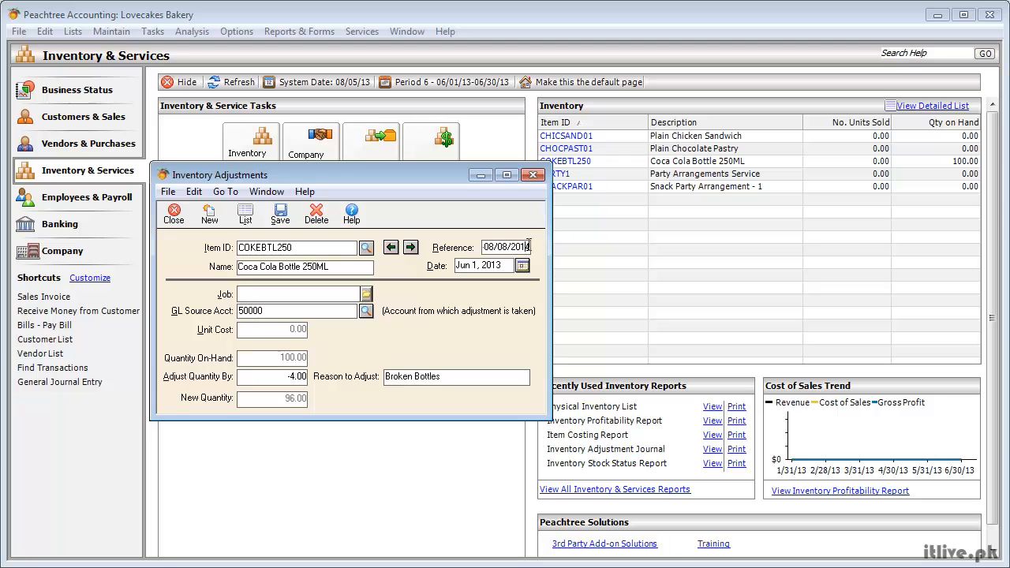
drag(528, 245, 431, 247)
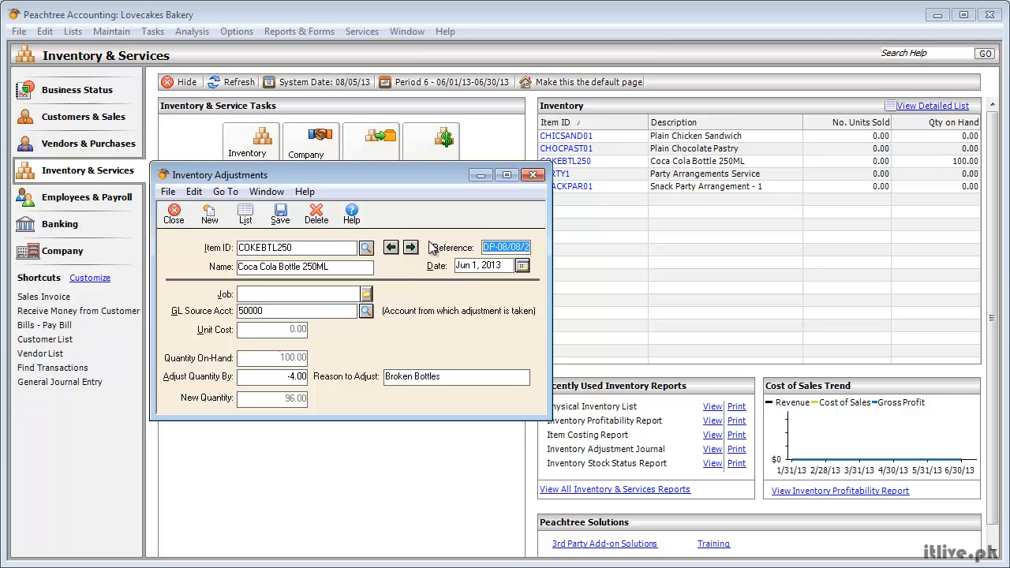
text(P)
text(l)
text(-8/0)
key(BackSpace)
text(8/2013)
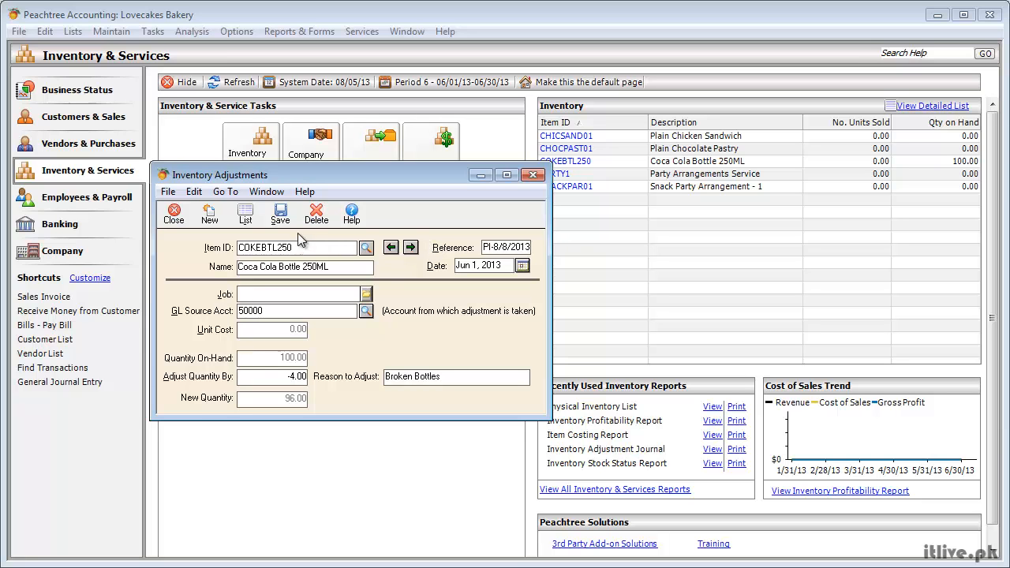
click(281, 220)
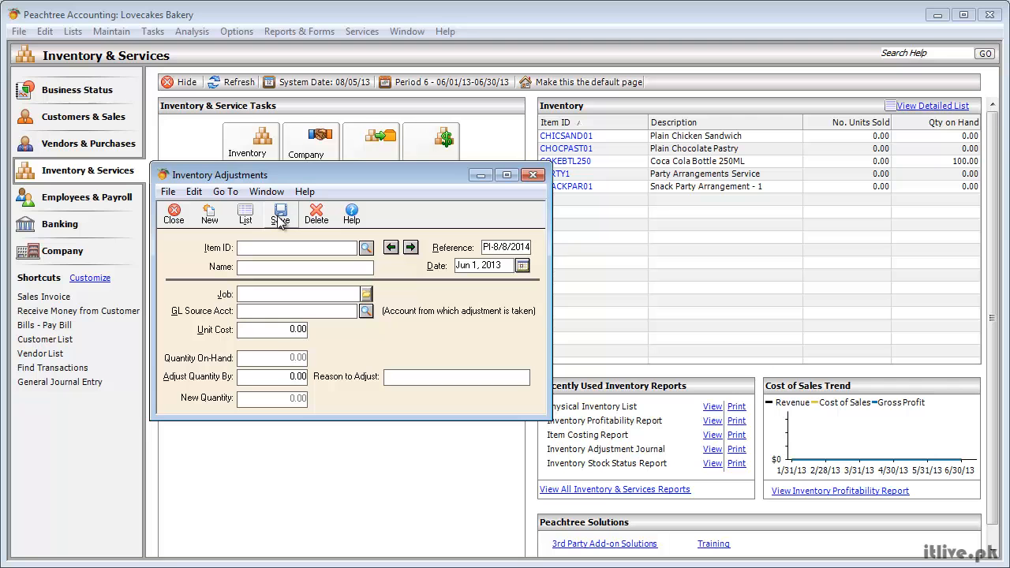
Close the Inventory Adjustments window and refresh the Inventory & Services overview
click(174, 213)
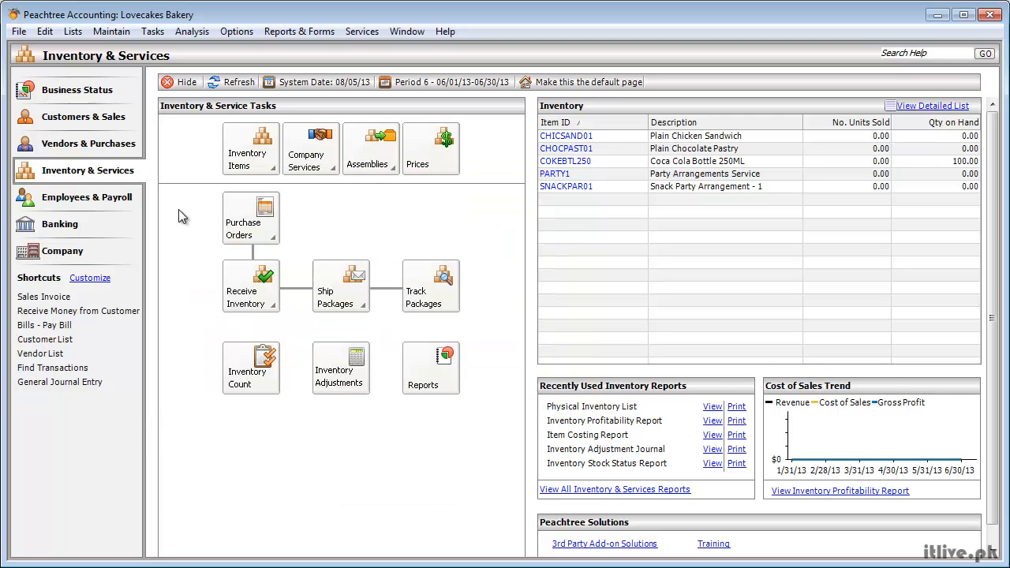
click(234, 82)
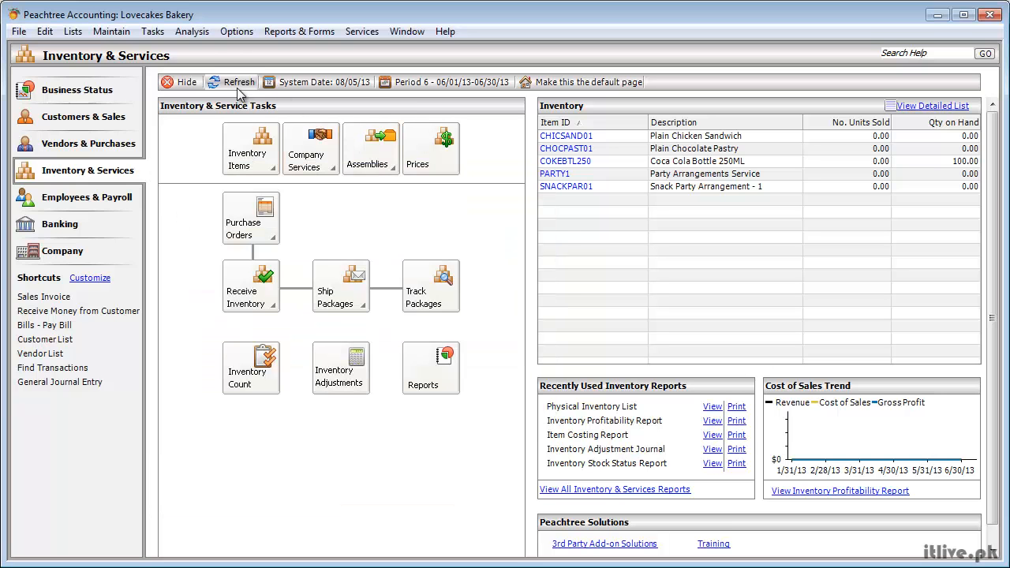